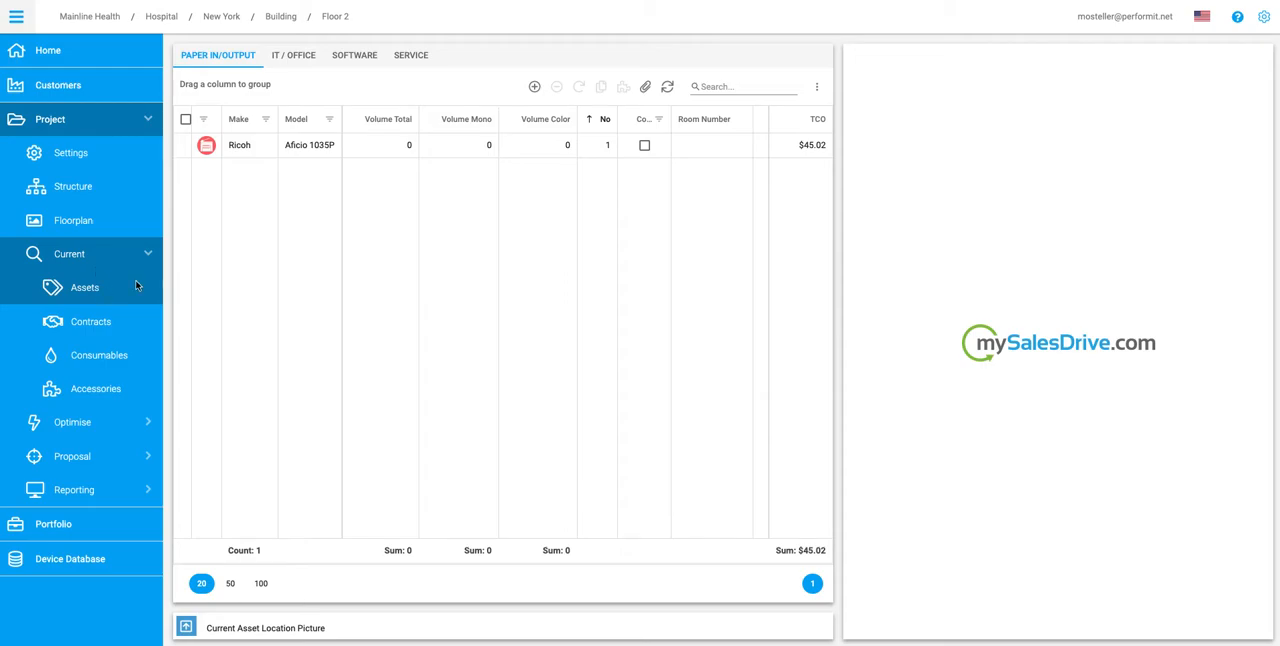
Step: Load the file !PrintFleet_USB-StickV1.4_15_devices.csv for an asset import
left_click(647, 88)
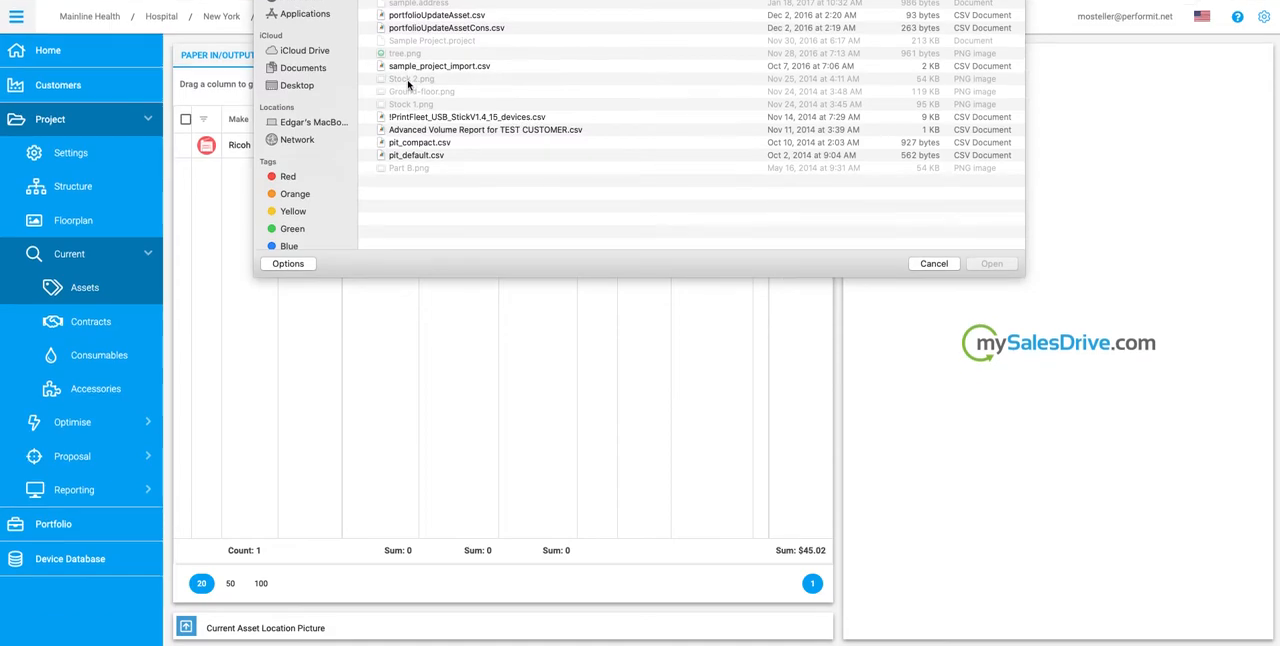
left_click(448, 118)
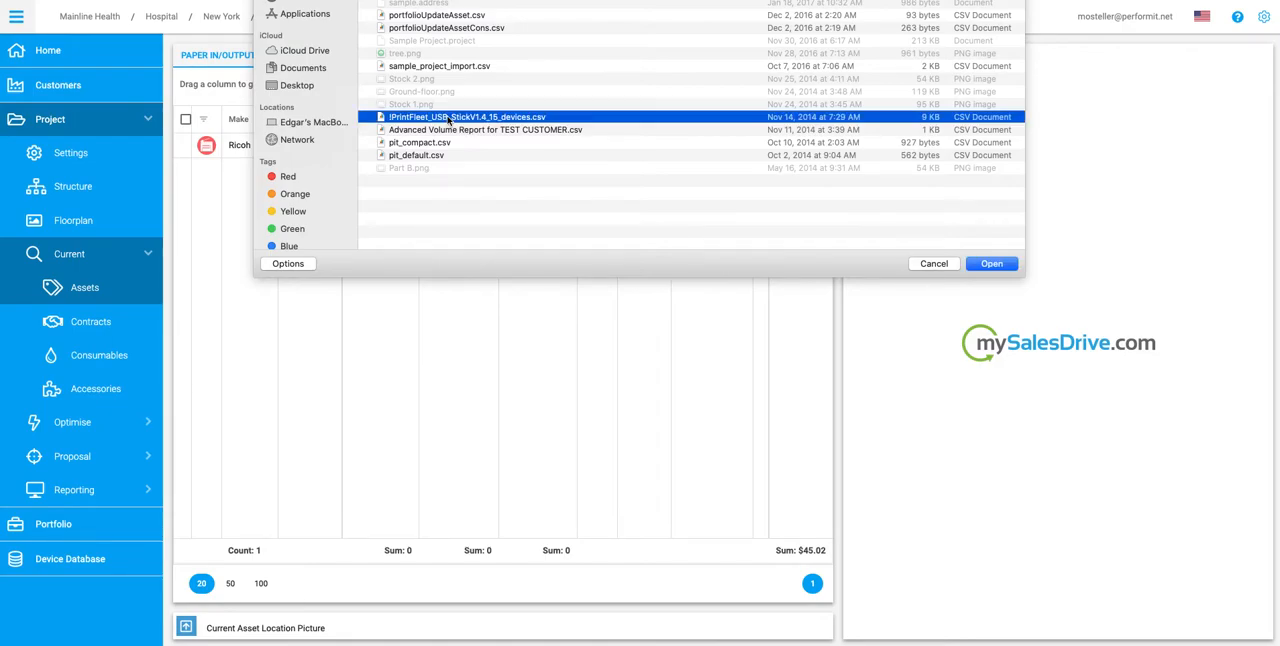
left_click(991, 264)
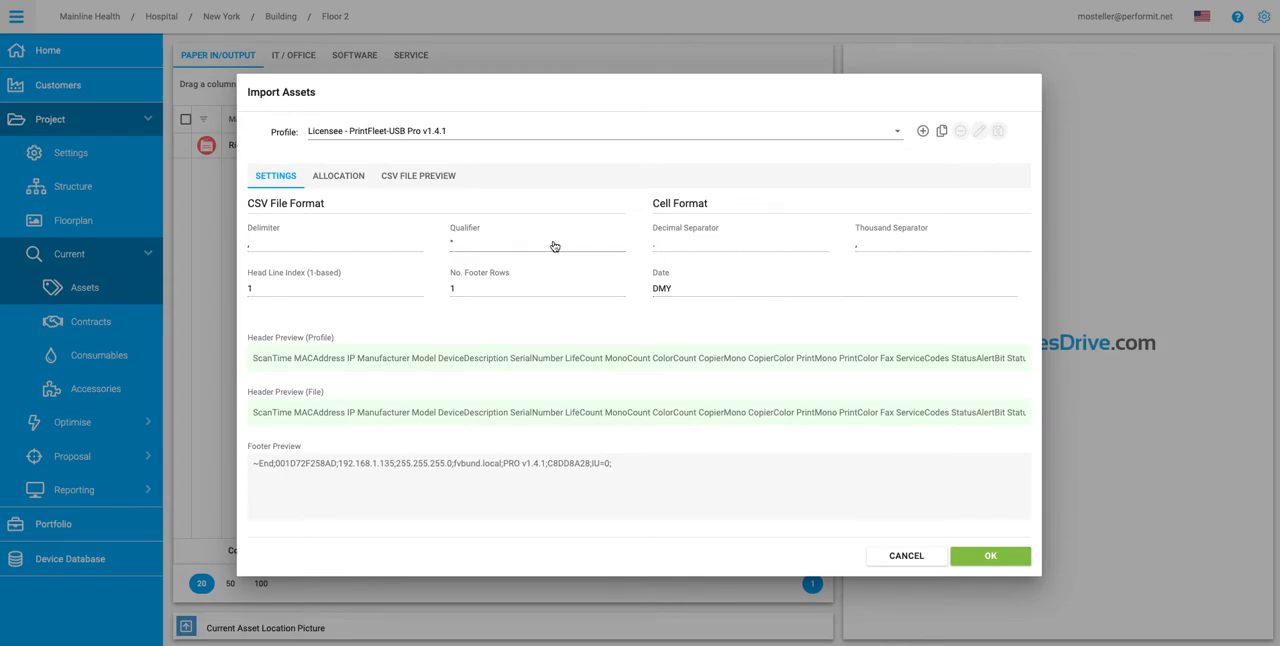
Step: Clear the asset property allocated to the Location CSV column in the import allocation
left_click(336, 177)
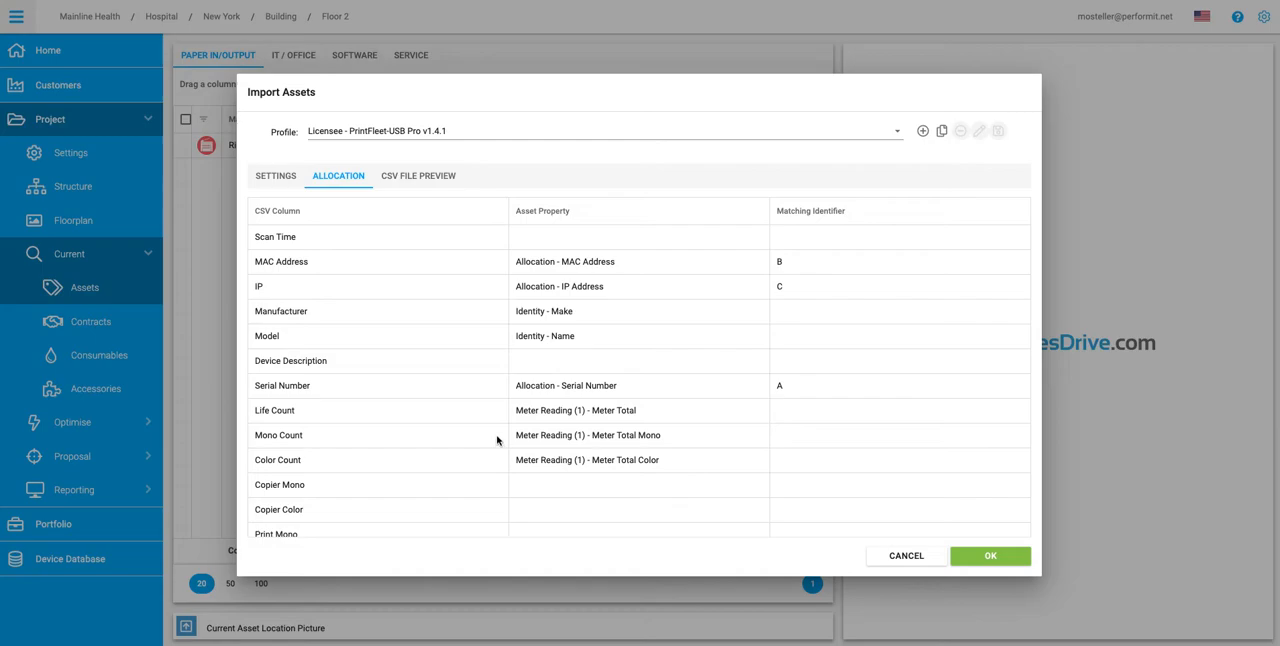
scroll(497, 429, "down", 10)
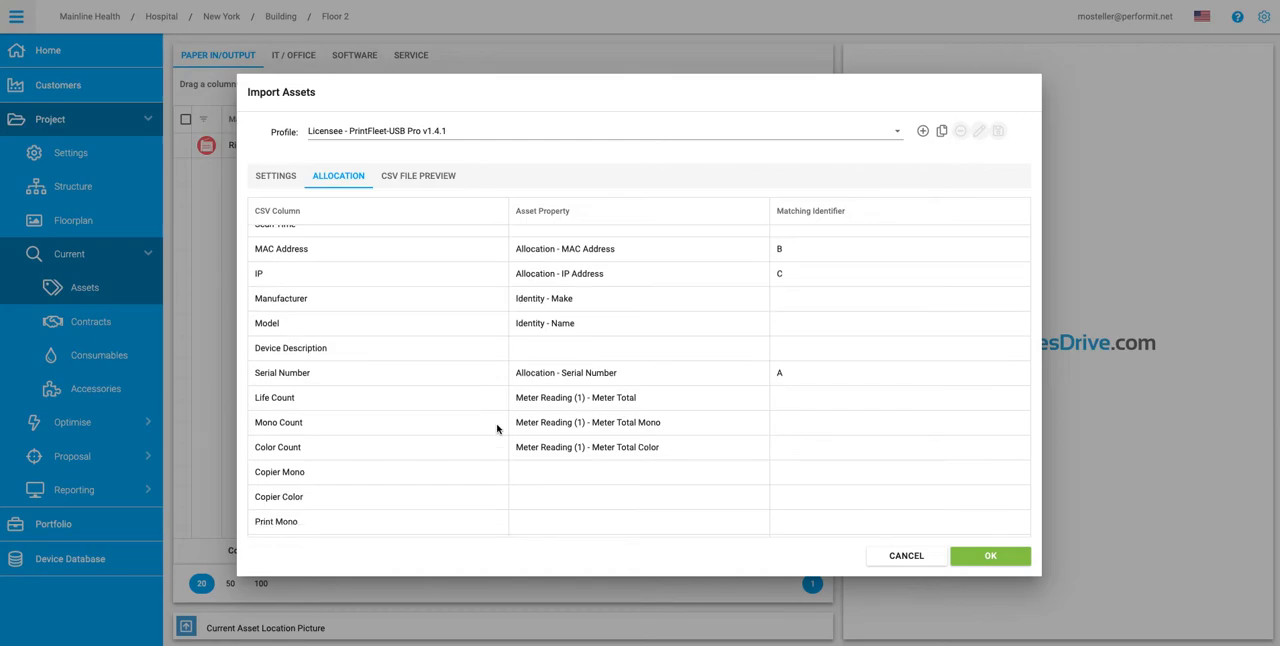
scroll(497, 429, "down", 1)
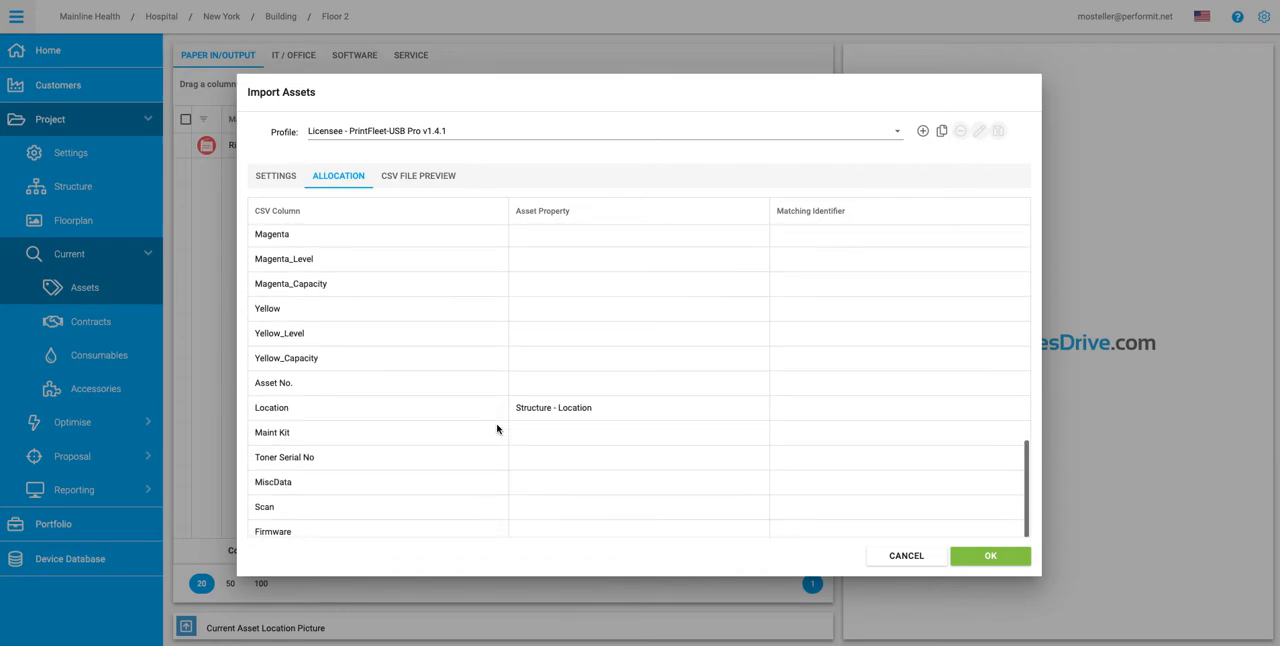
left_click(630, 412)
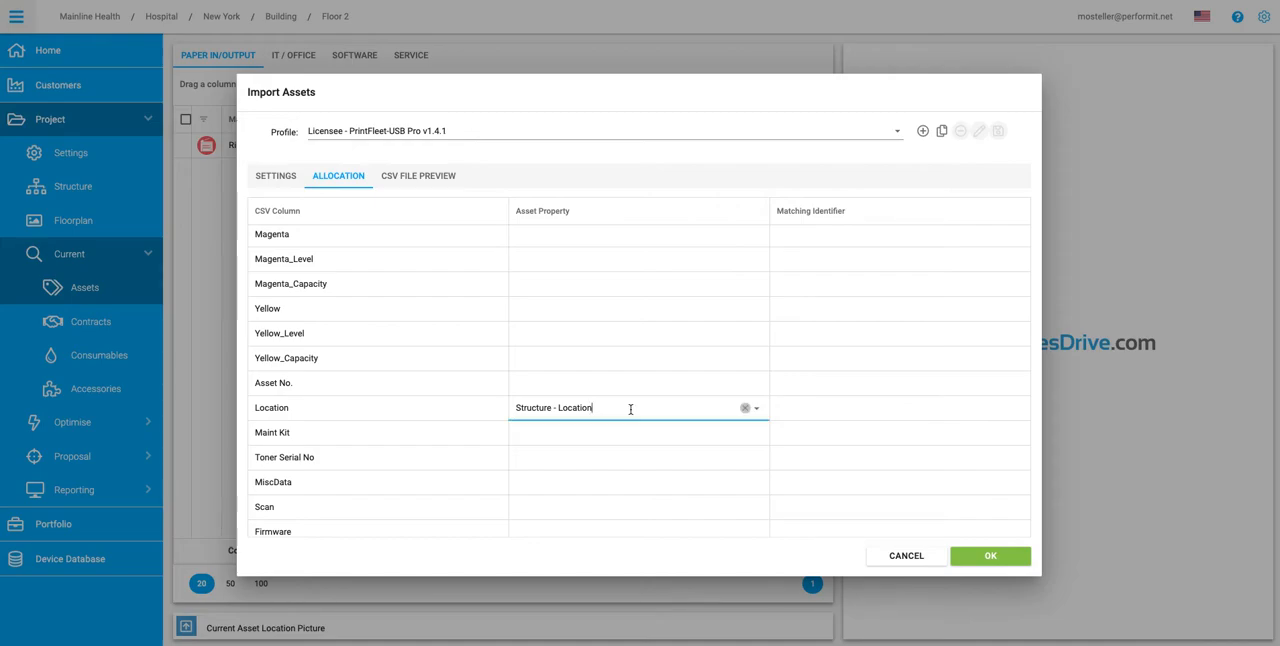
left_click(745, 410)
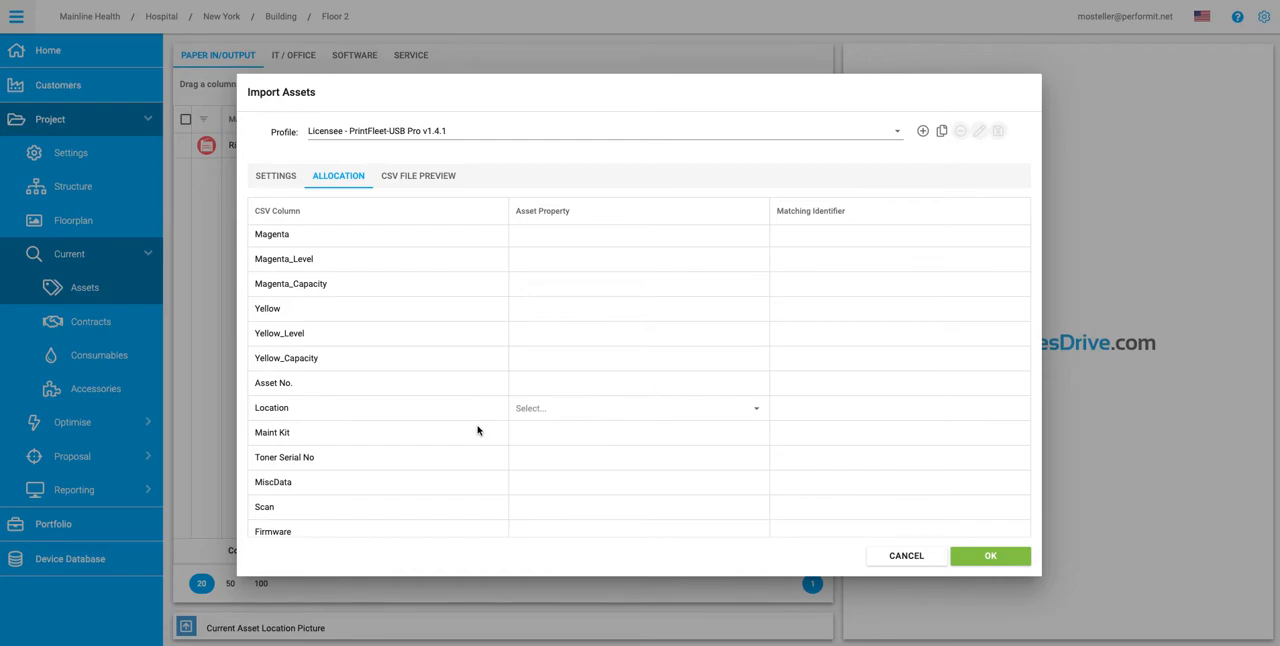
Step: Allocate the Asset No. CSV column to the asset property Identity - Own ID
left_click(593, 380)
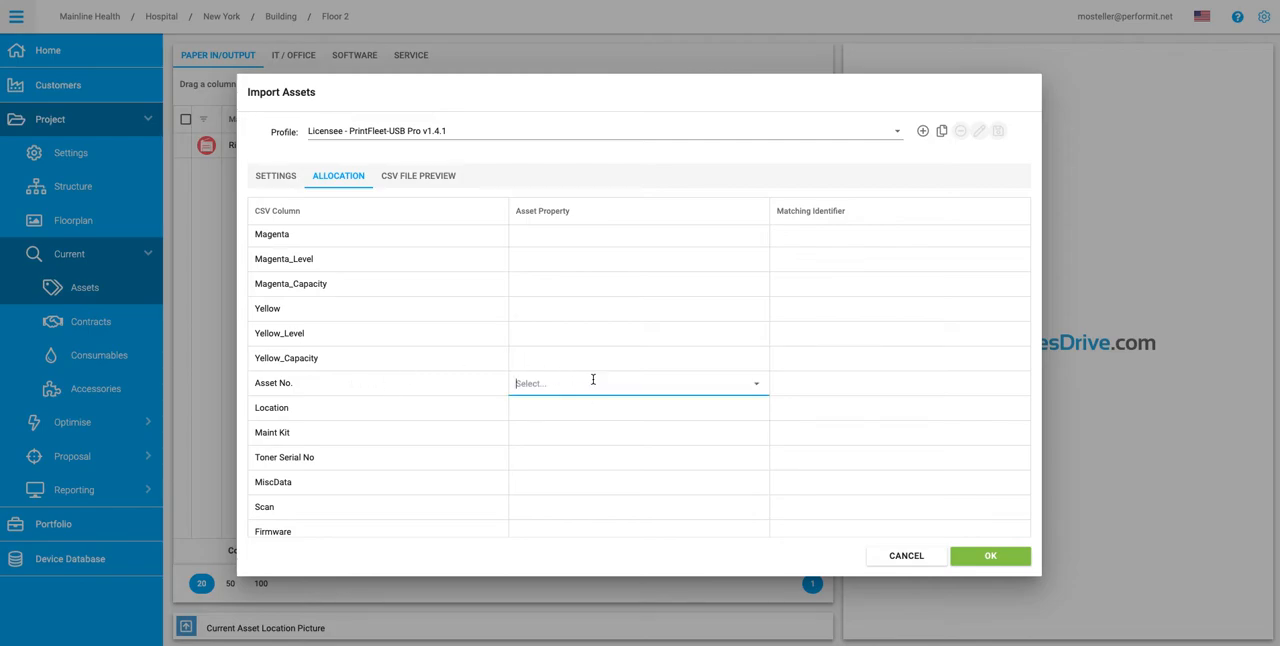
left_click(757, 384)
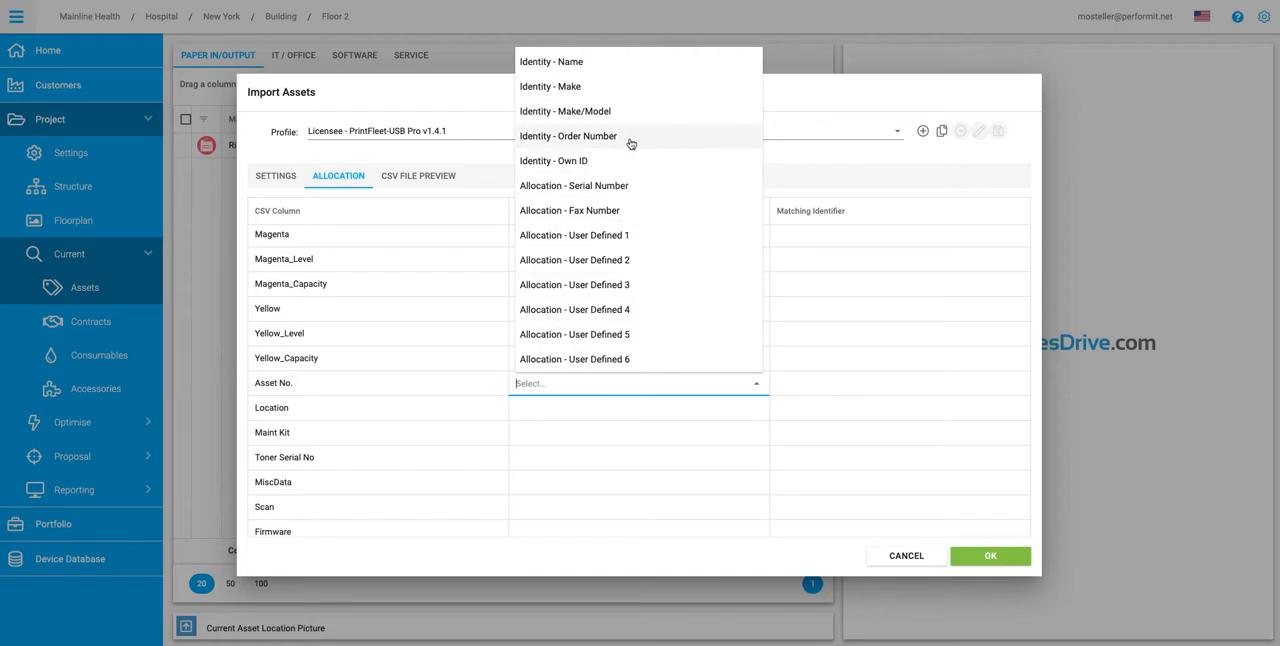
left_click(587, 162)
Step: Preview the CSV file's device rows and run the asset import
scroll(693, 303, "up", 2)
scroll(693, 303, "up", 10)
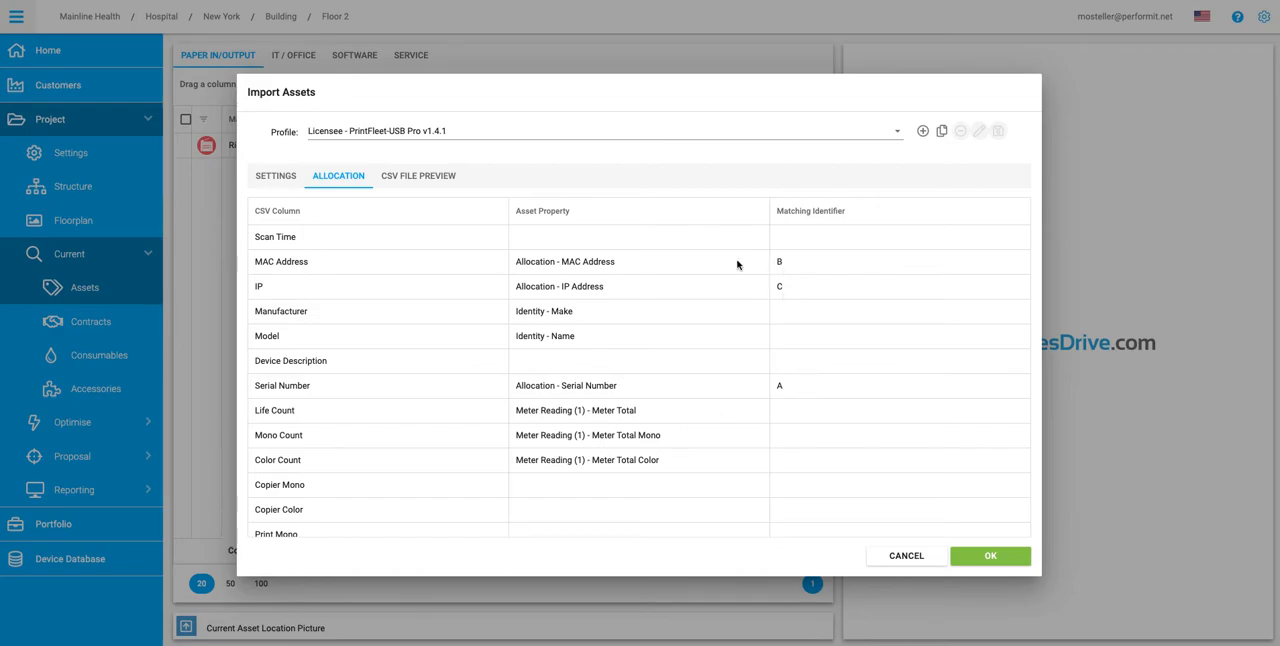
left_click(419, 180)
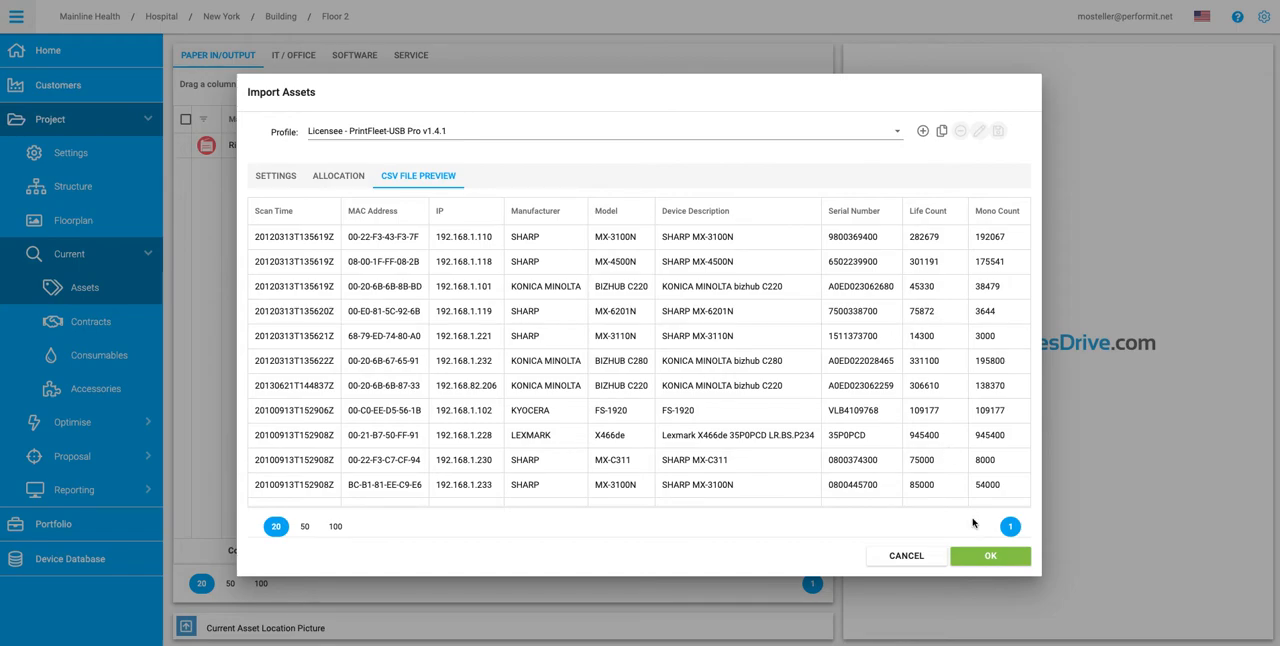
left_click(990, 560)
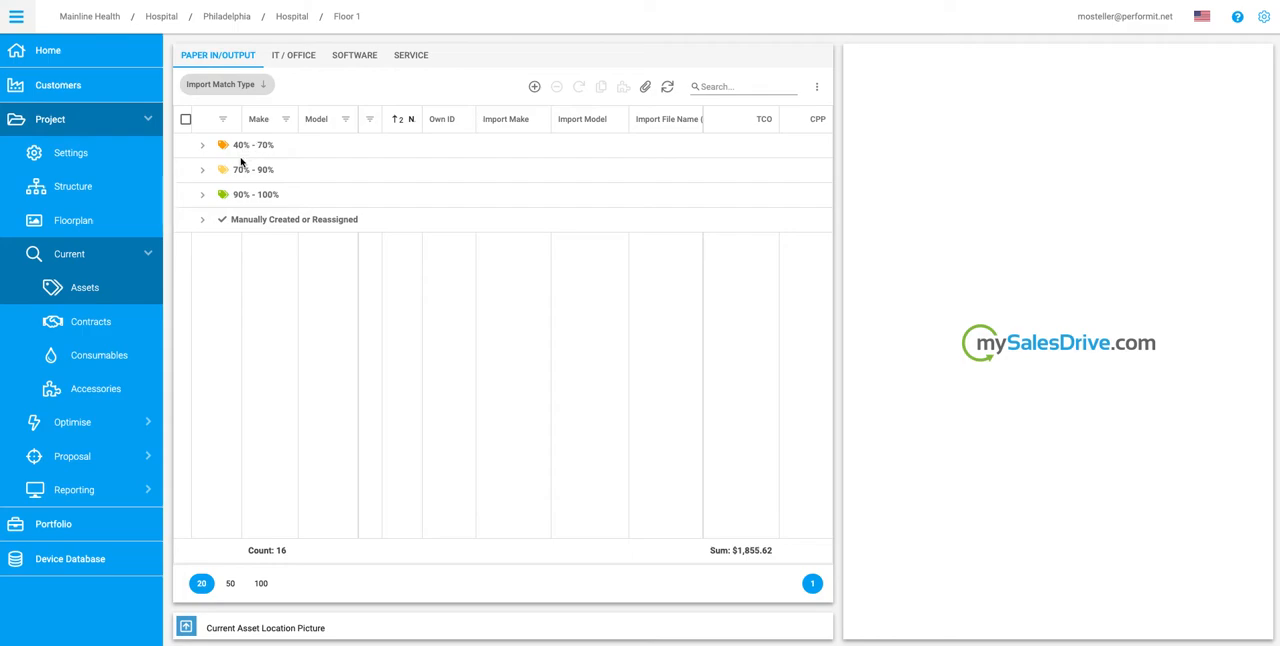
Step: Expand the 90% - 100%, 70% - 90% and 40% - 70% match groups to compare imported and matched models
left_click(204, 198)
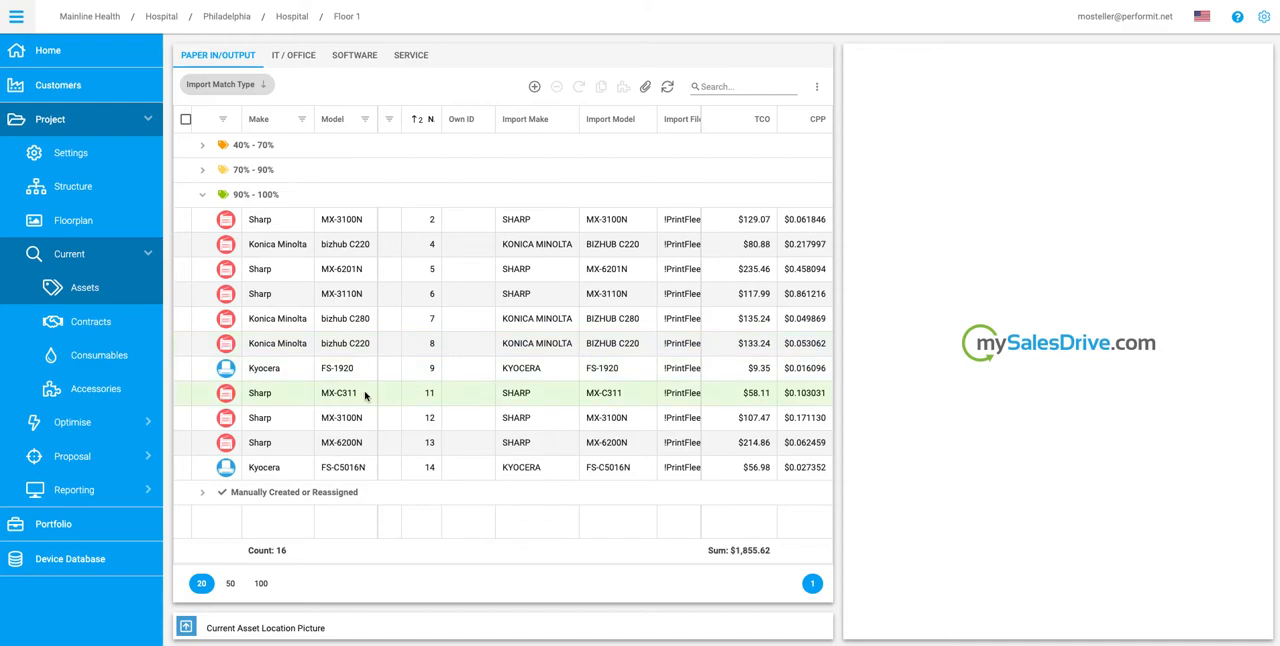
left_click(203, 172)
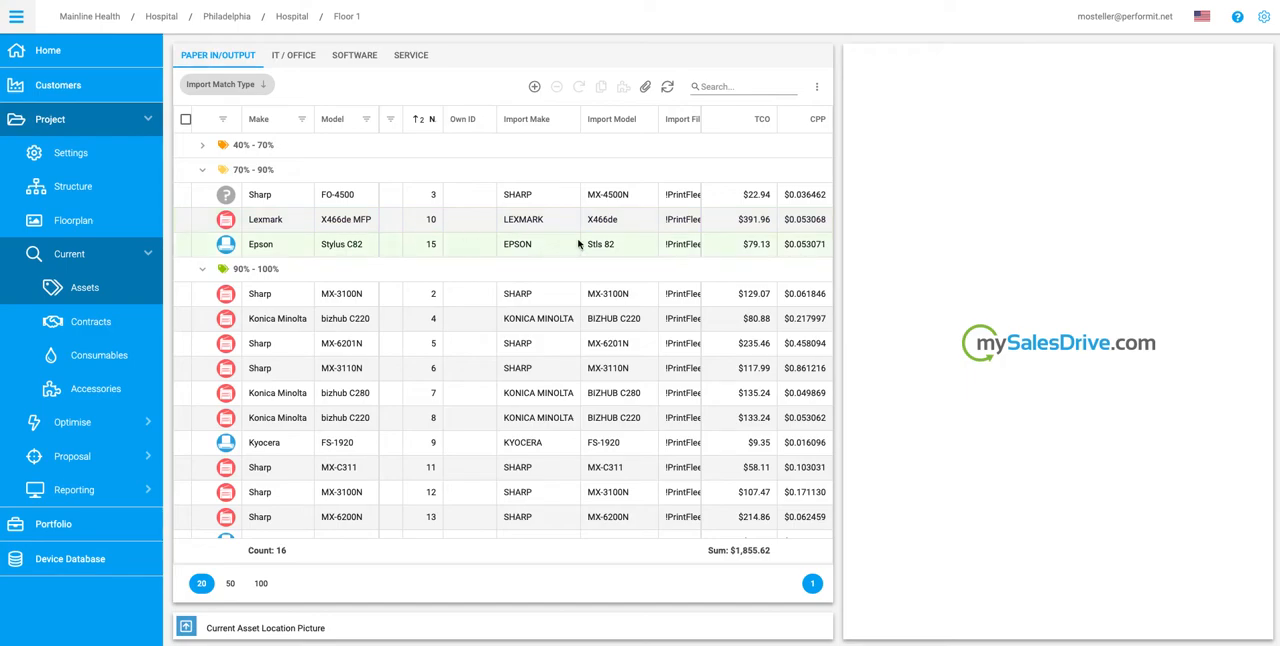
left_click(203, 147)
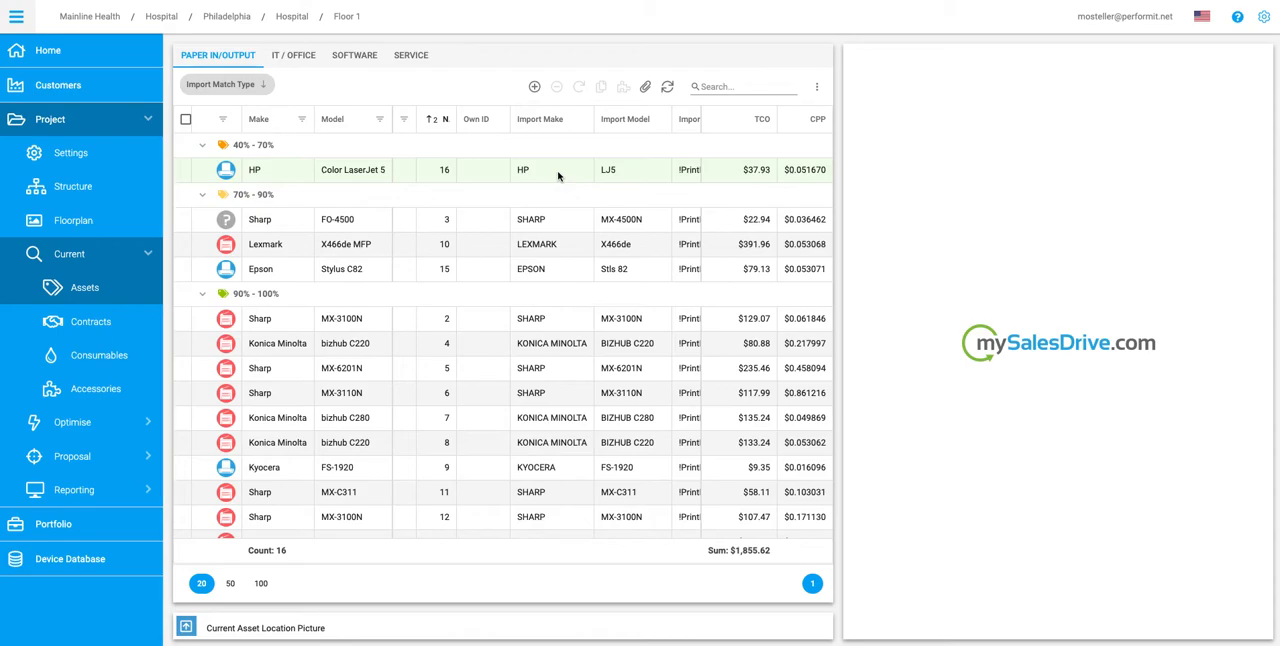
Step: Search the device database for "hp laserjet" to browse replacements for the HP Color LaserJet 5, cancel the reassignment and view the Epson Stylus C82 details
left_click(356, 174)
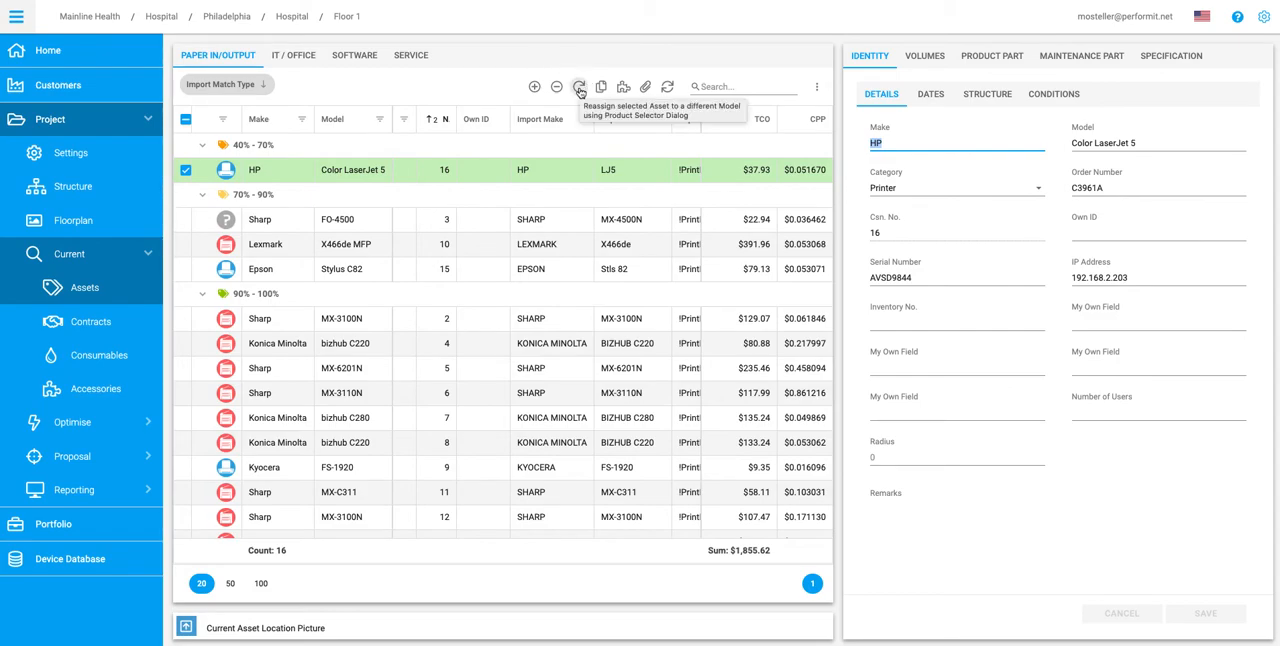
left_click(579, 89)
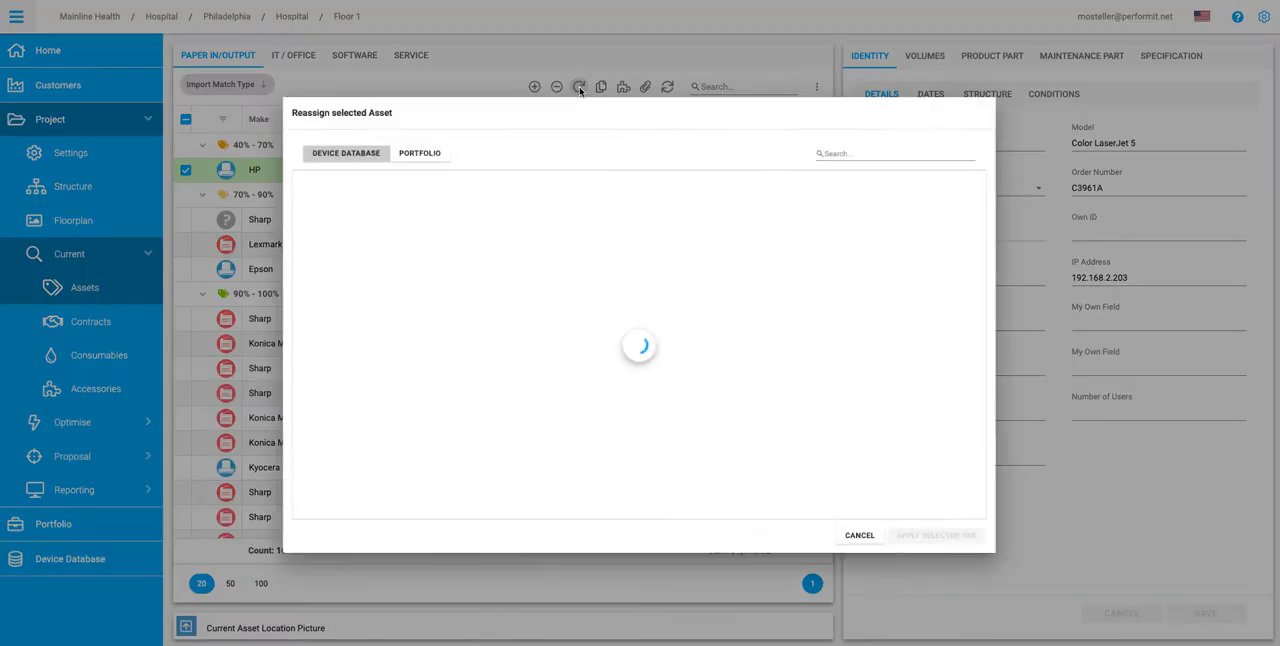
left_click(899, 124)
type("hp laserjet")
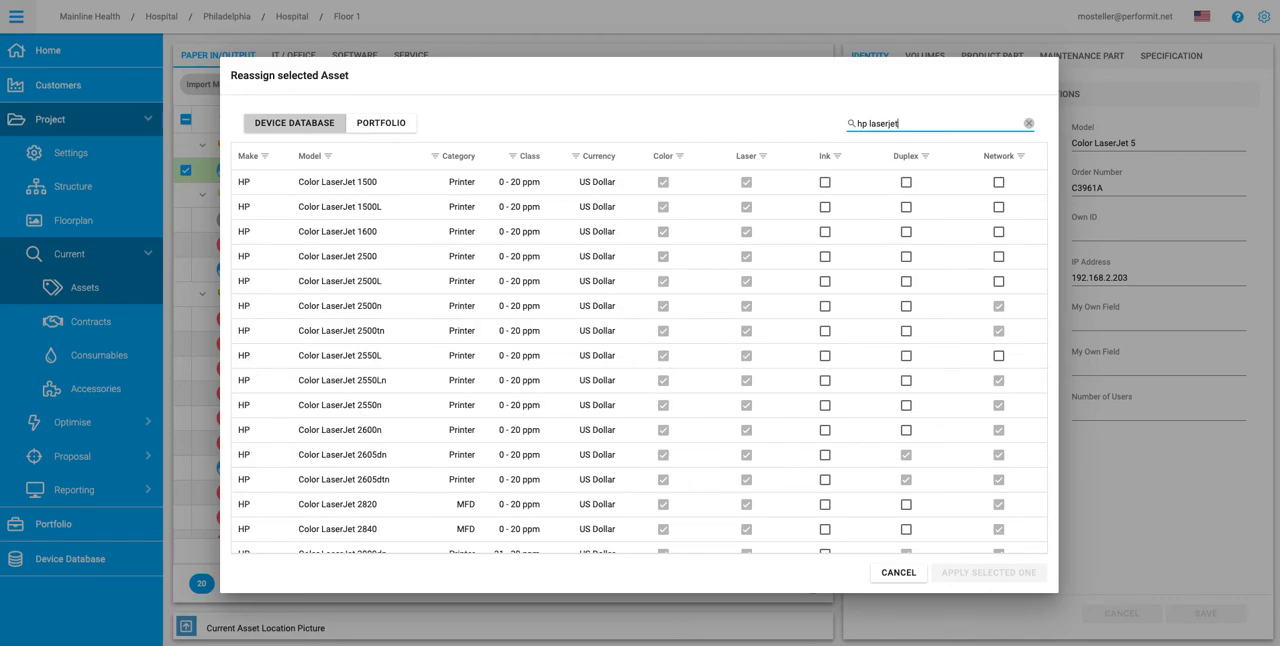
scroll(343, 402, "down", 3)
scroll(343, 402, "down", 6)
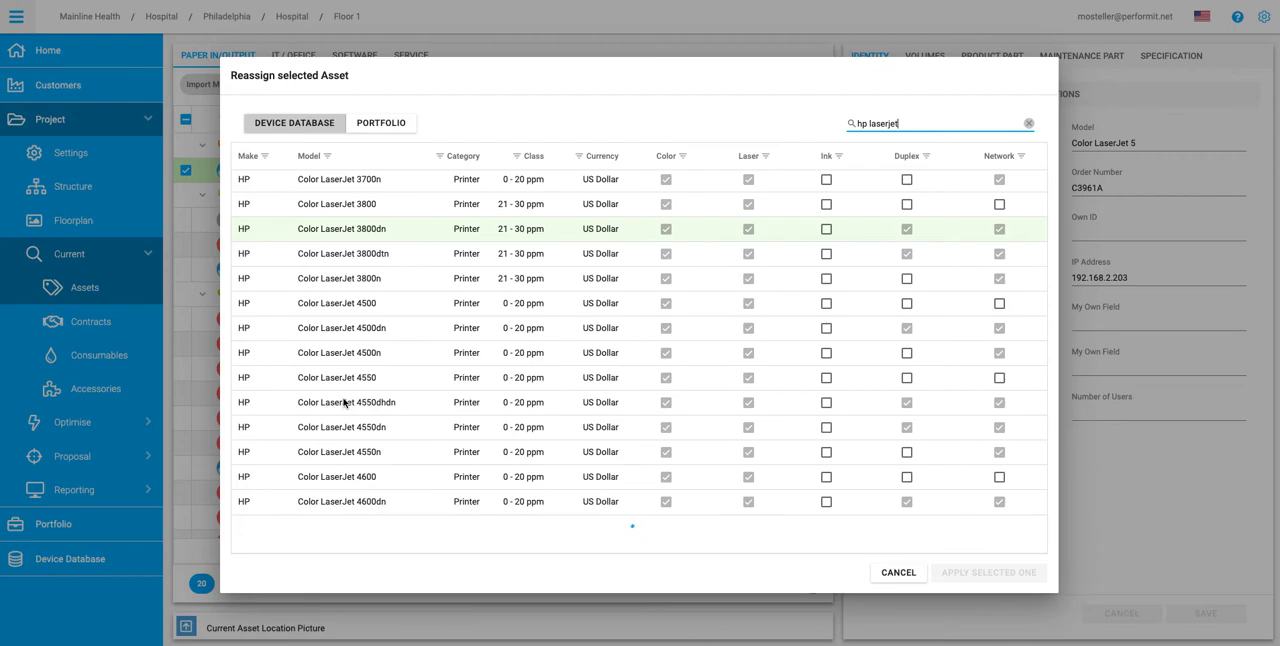
scroll(343, 402, "down", 2)
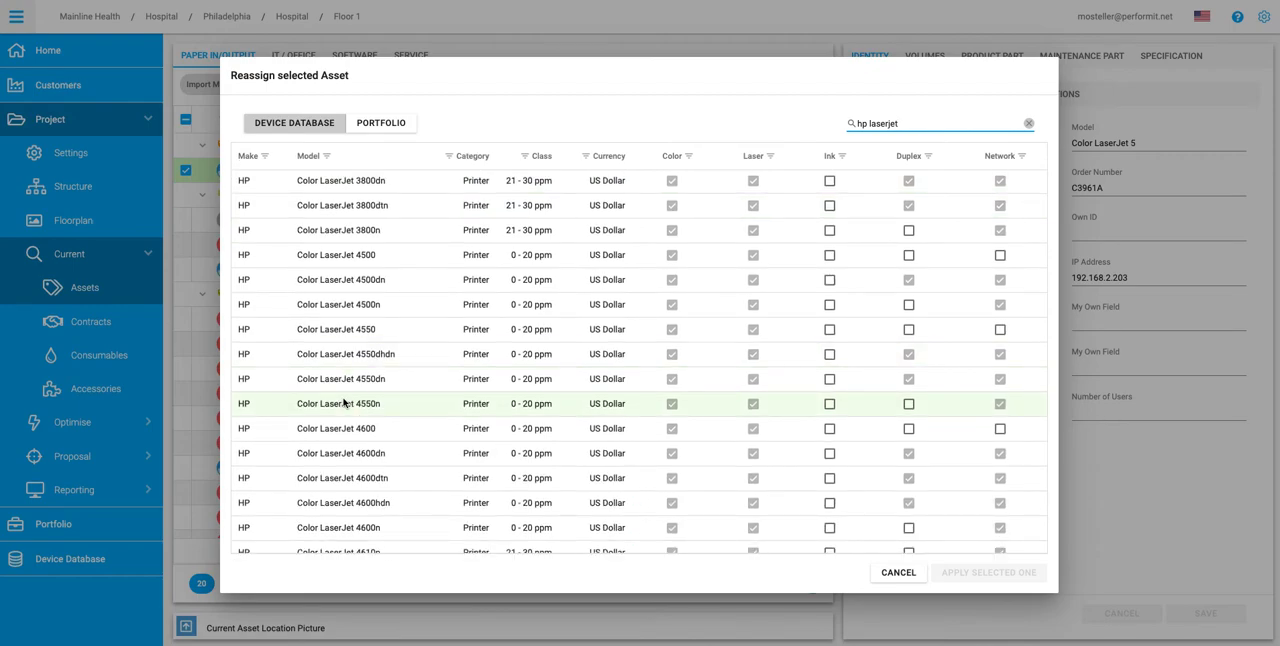
left_click(899, 574)
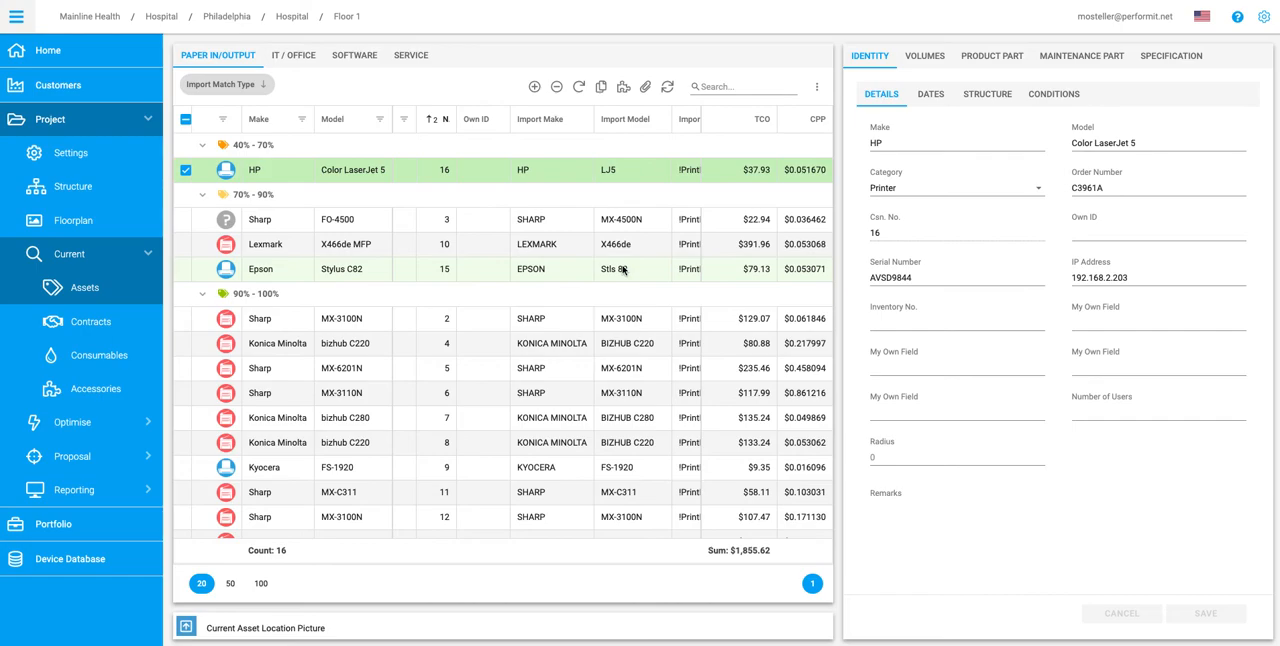
left_click(376, 270)
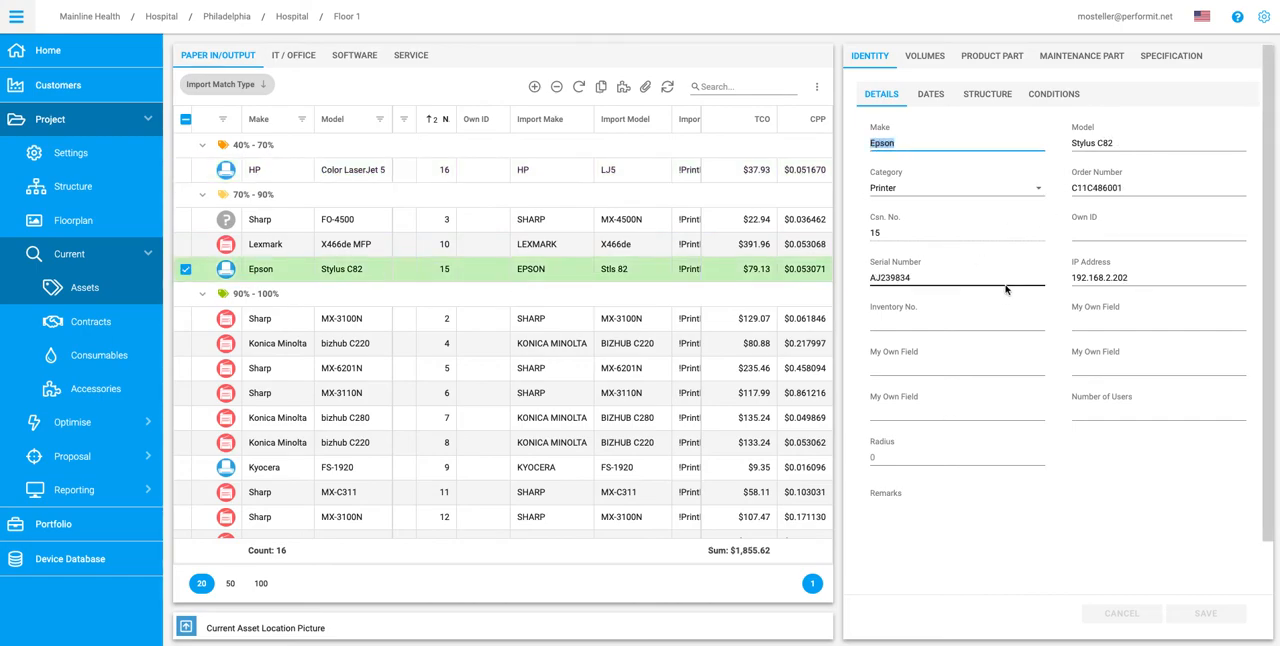
Step: Open the floorplan of Floor in the New York site's Building
left_click(66, 221)
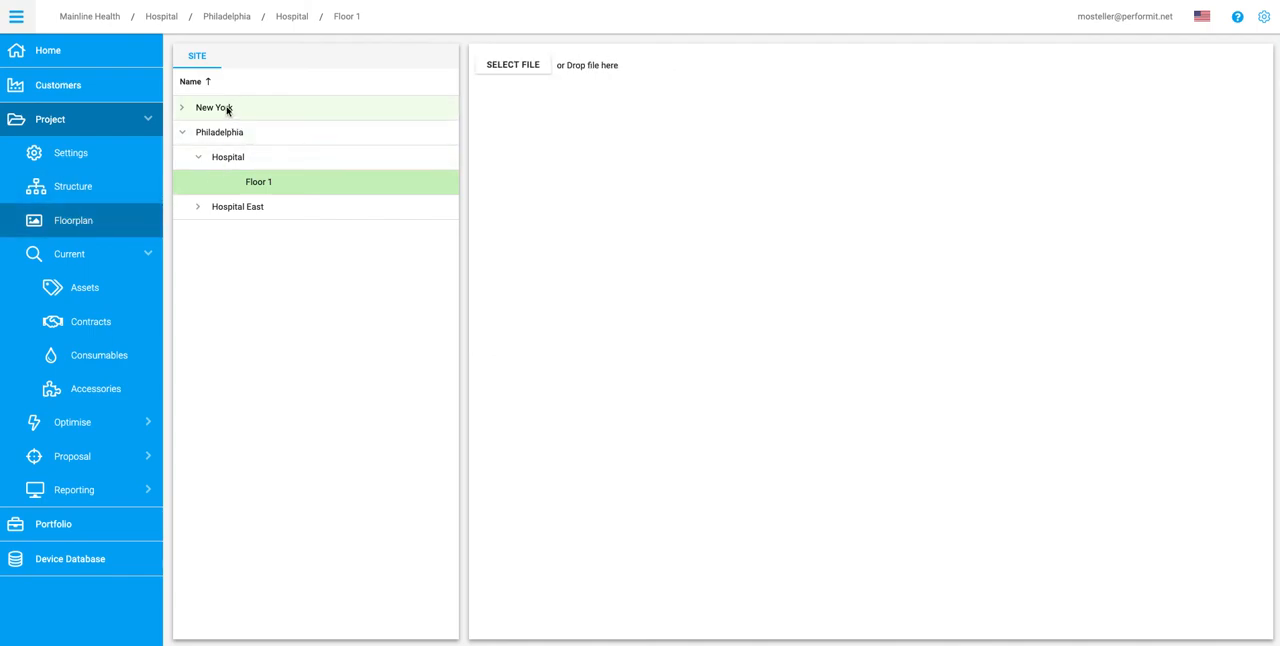
left_click(181, 107)
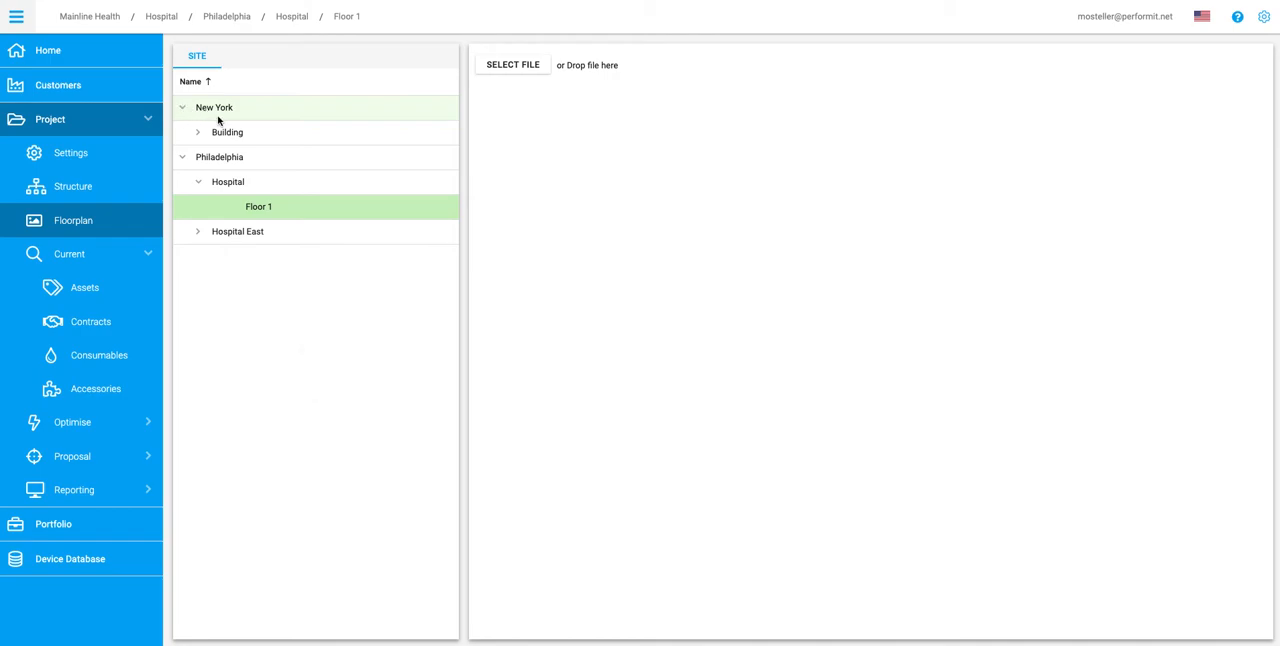
left_click(198, 132)
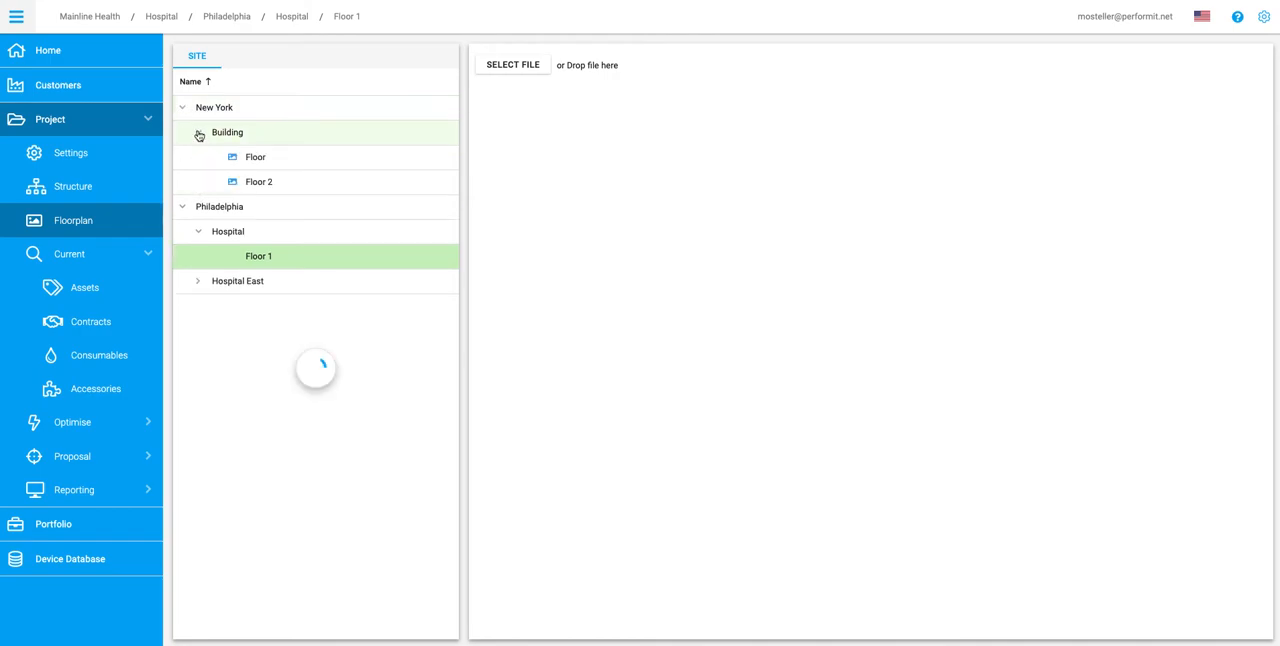
left_click(262, 160)
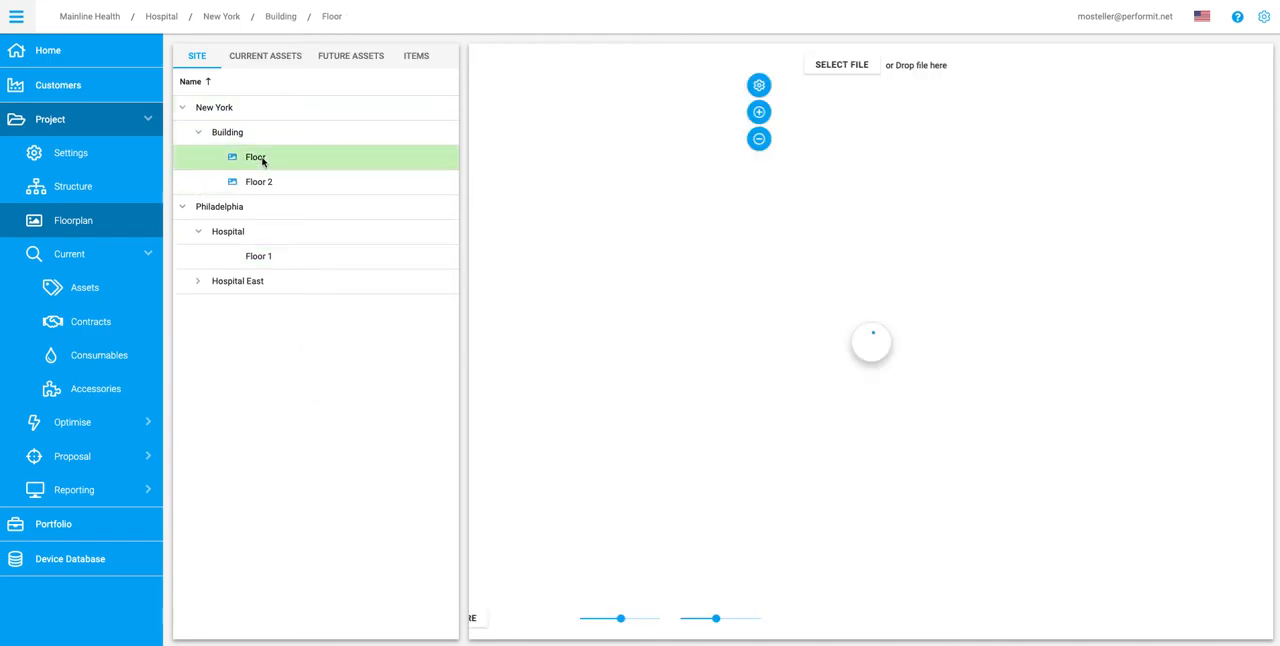
Step: List the whole project's current assets and plot the HP Color LaserJet 5 in the upper-left office and the Sharp MX-6200N below the central table
left_click(279, 56)
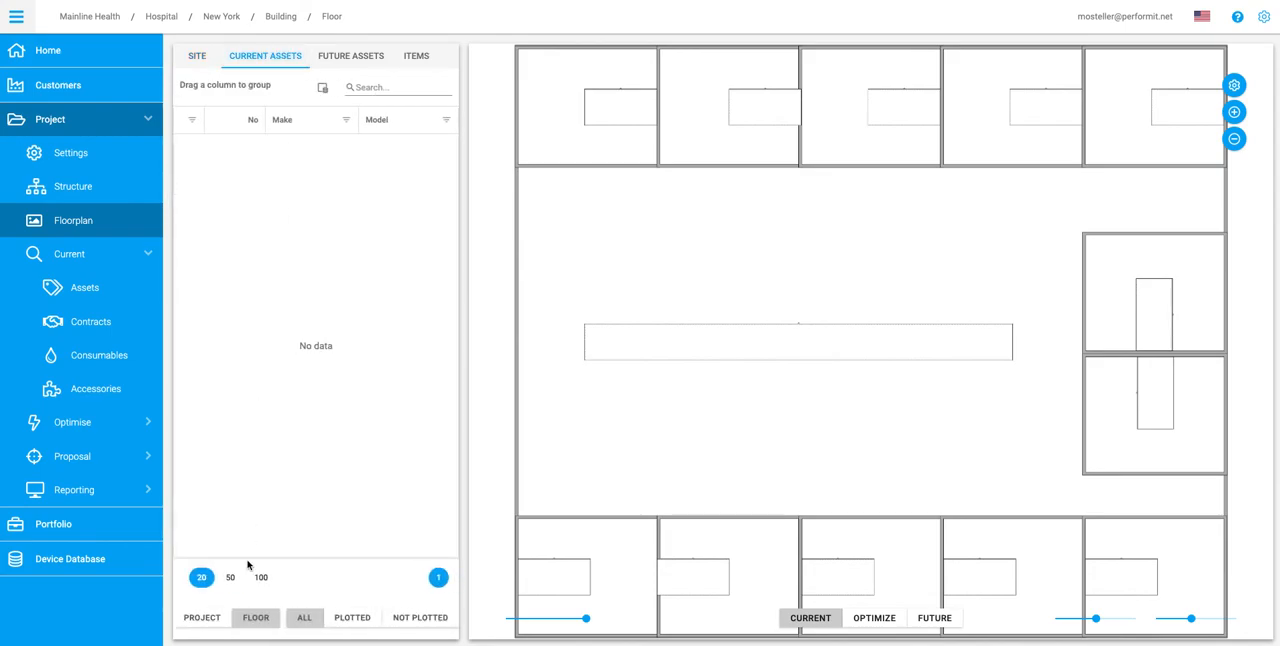
left_click(203, 618)
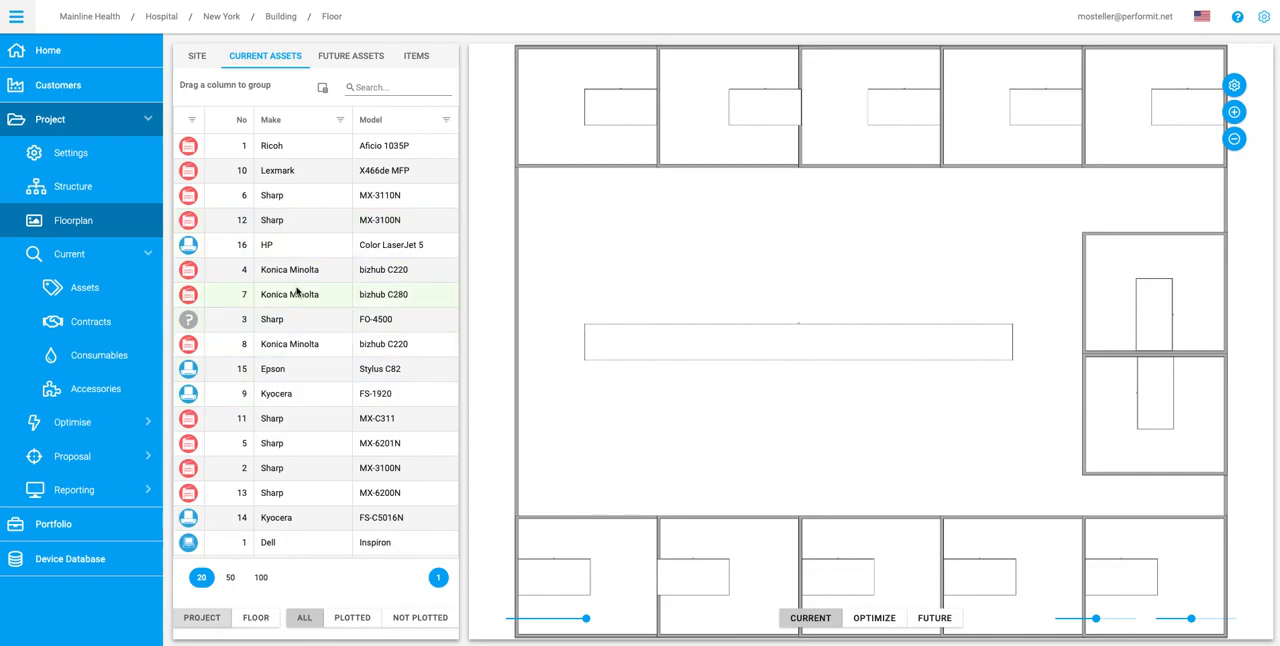
left_click_drag(190, 248, 607, 225)
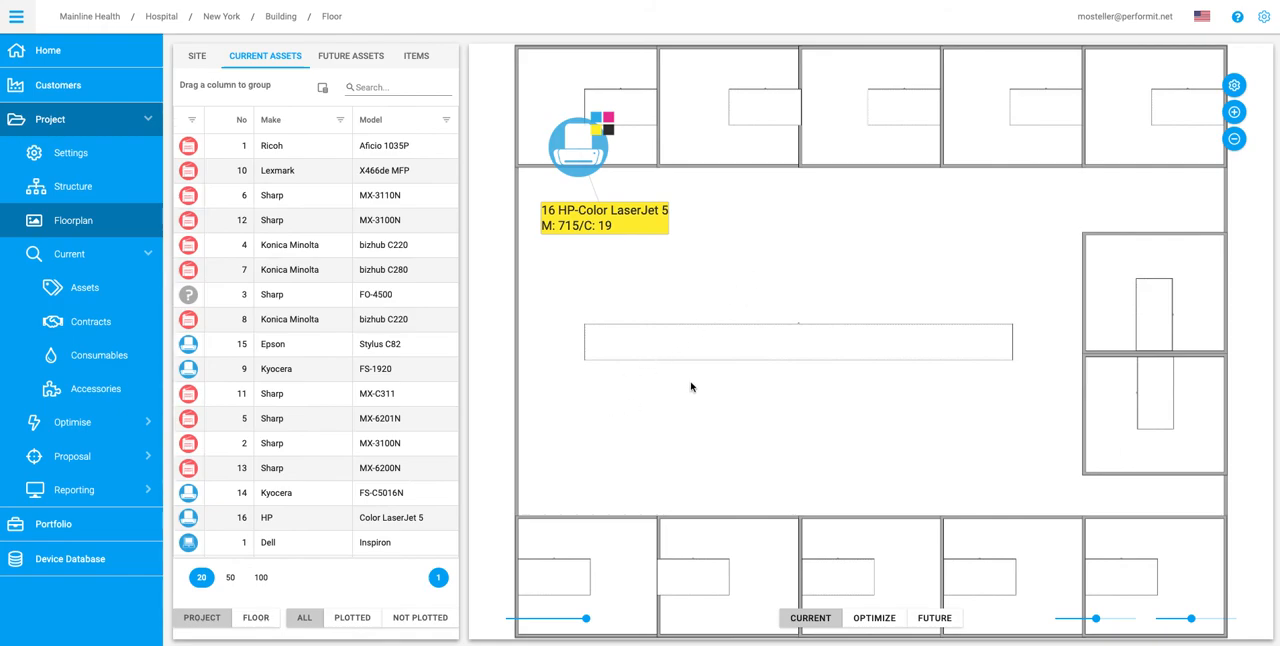
left_click_drag(191, 476, 672, 423)
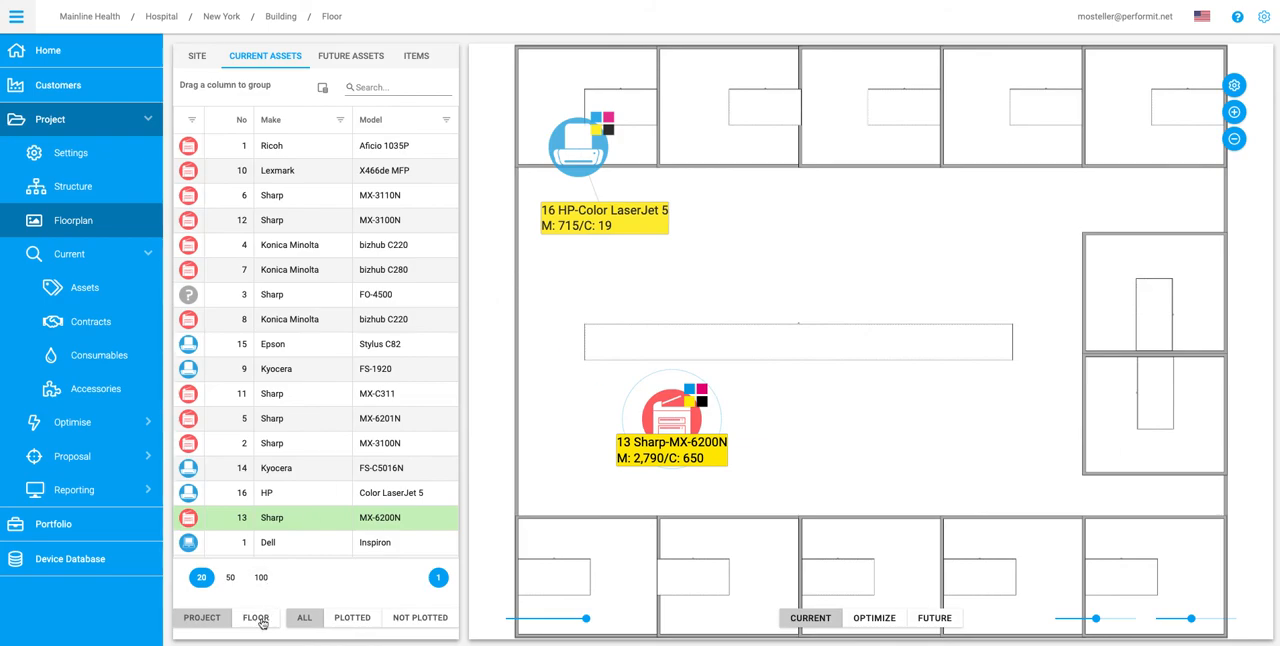
Step: Switch to Floor 2 and plot the Kyocera FS-1920 above the reception desk and Konica Minolta bizhub C220 No. 8 in the two-table room
left_click(333, 17)
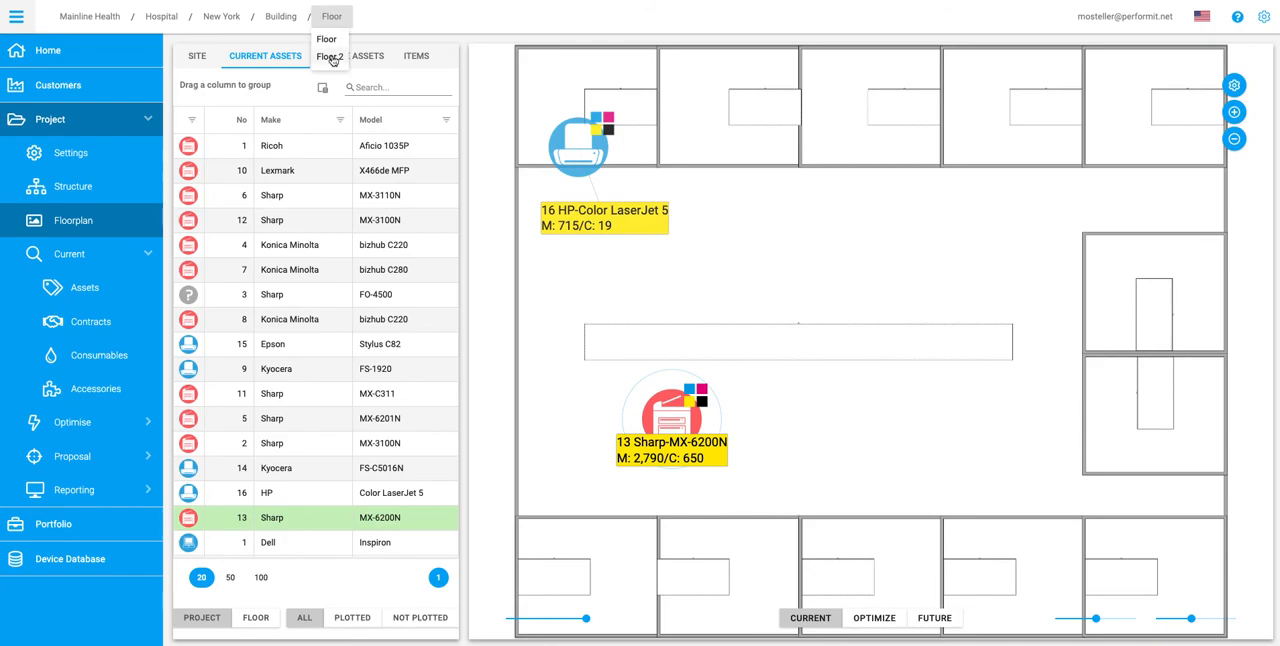
left_click(331, 57)
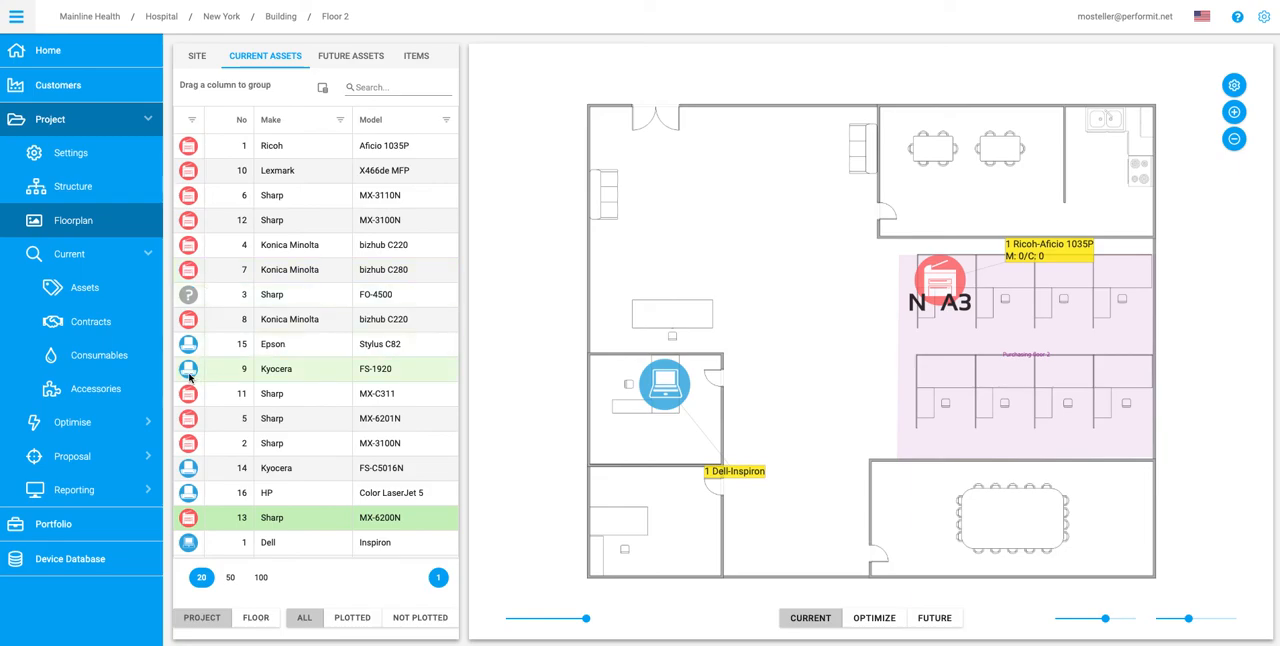
left_click_drag(189, 373, 656, 256)
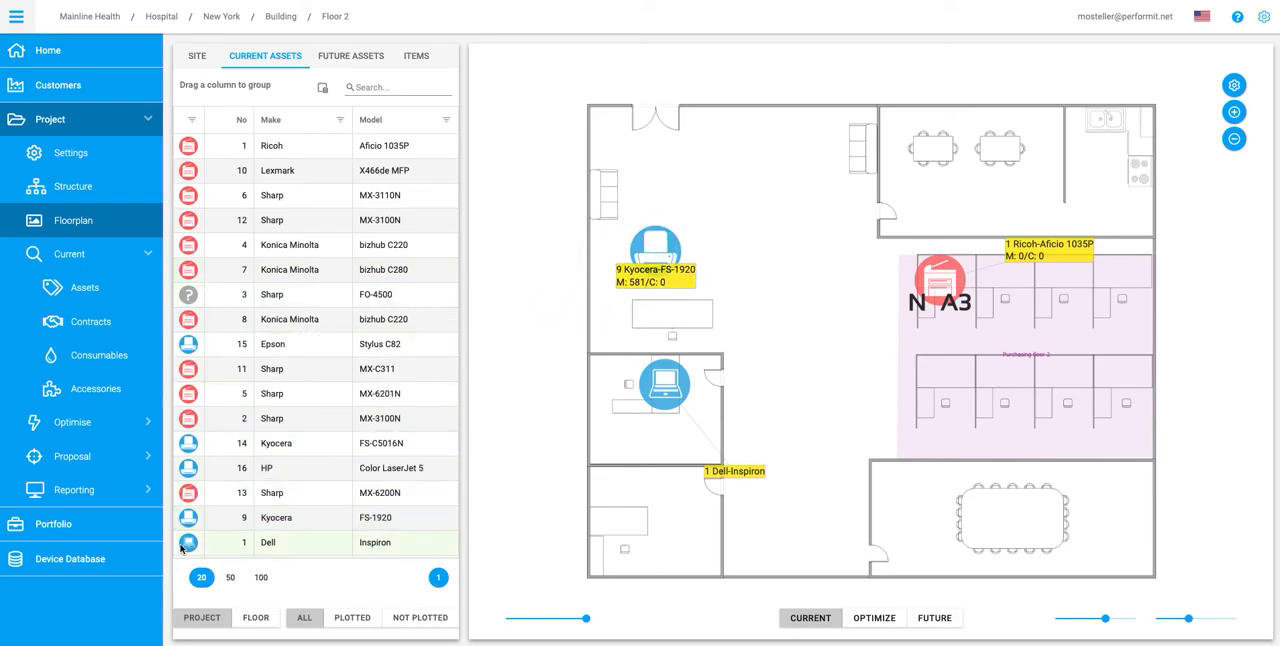
left_click_drag(189, 319, 986, 193)
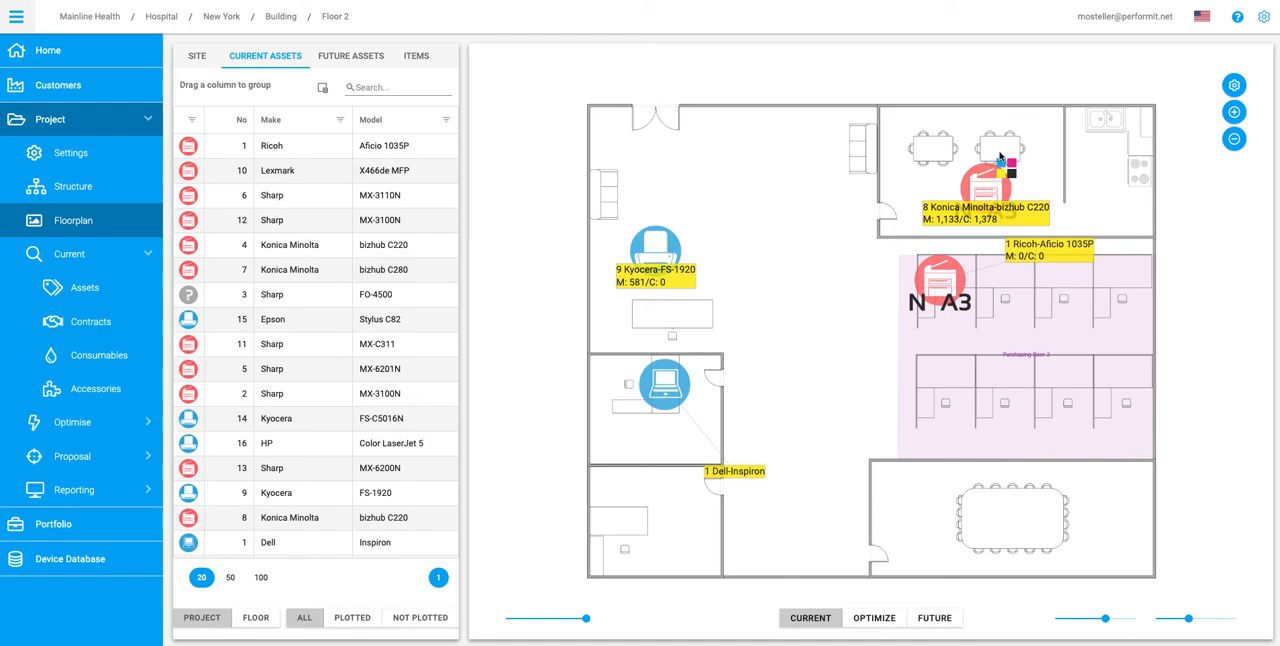
Step: Move the floorplan labels of the bizhub C220 and Kyocera FS-1920 away from their icons, and open the current assets list
left_click_drag(985, 215, 876, 231)
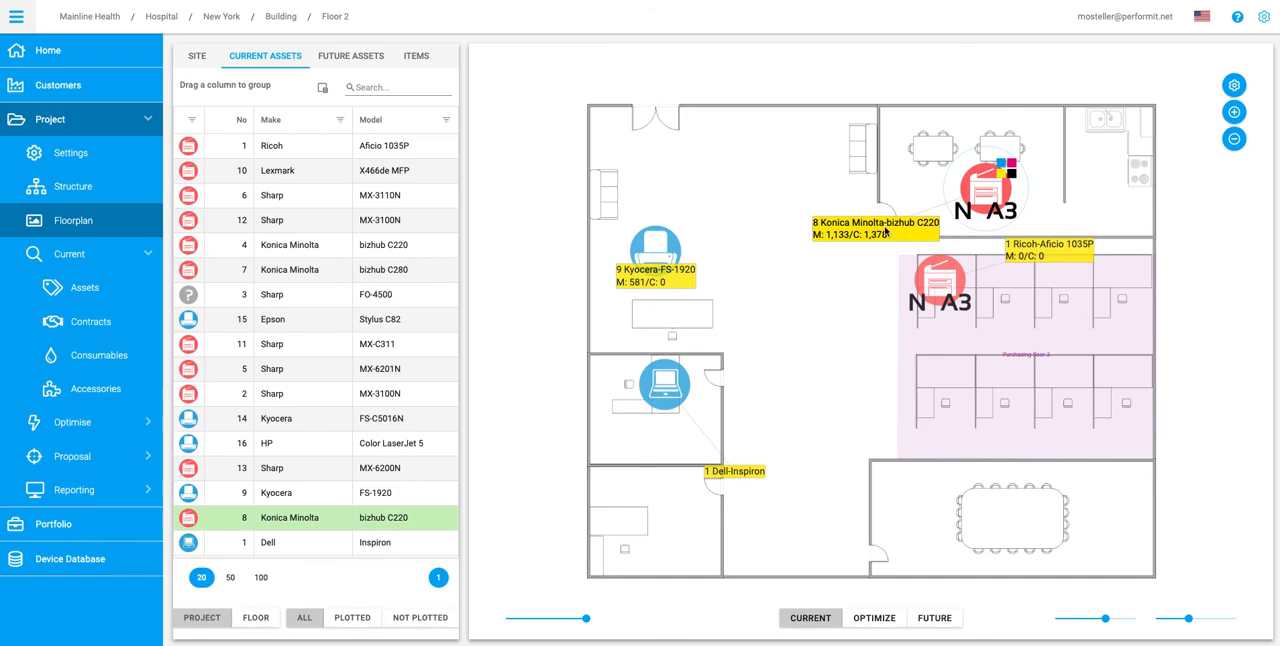
left_click_drag(683, 282, 757, 302)
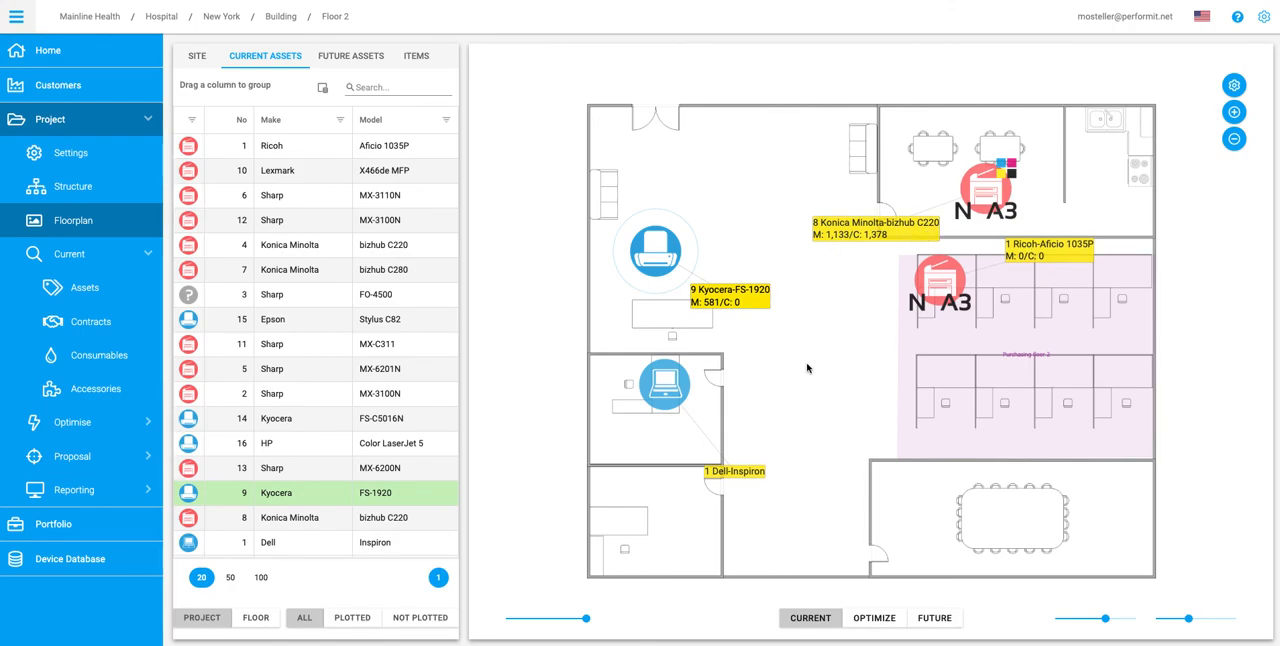
left_click(87, 289)
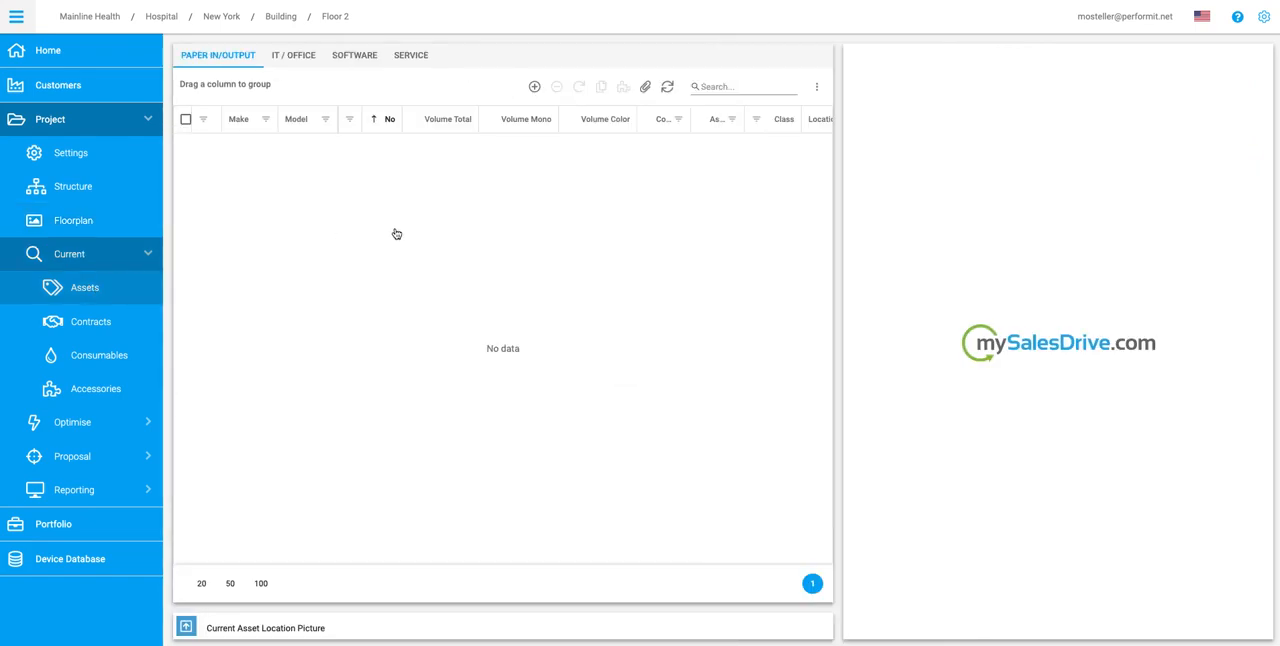